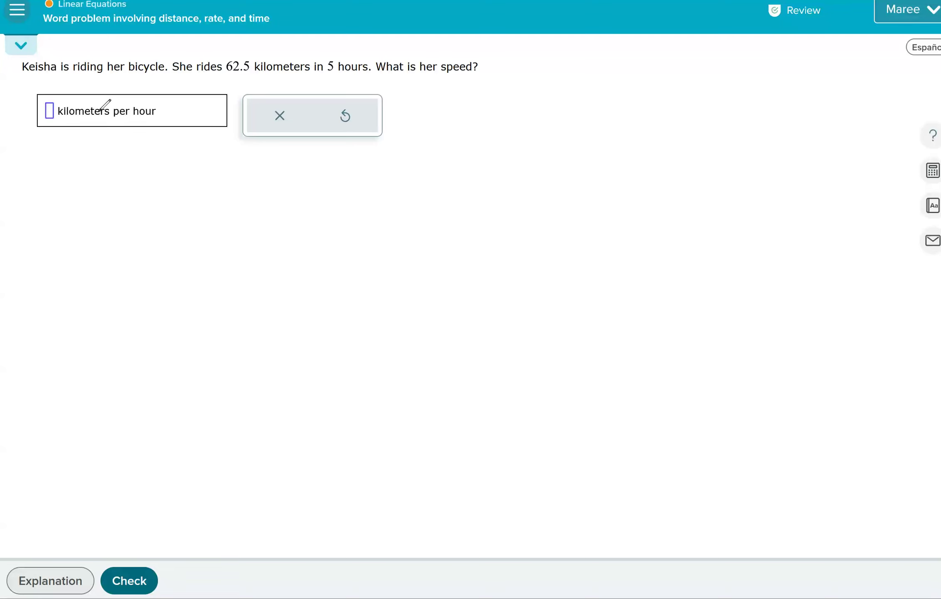
Step: Underline 'per hour' in the answer units and note beside it that per means division
left_click_drag(116, 122, 121, 122)
left_click_drag(133, 120, 101, 124)
left_click_drag(445, 118, 444, 140)
mouse_move(477, 121)
left_mouse_down()
mouse_move(466, 130)
mouse_move(485, 133)
left_mouse_up()
mouse_move(495, 143)
left_mouse_down()
mouse_move(505, 124)
mouse_move(538, 116)
mouse_move(603, 137)
left_mouse_up()
mouse_move(616, 133)
left_mouse_down()
mouse_move(616, 119)
mouse_move(626, 134)
left_mouse_up()
mouse_move(646, 111)
left_mouse_down()
mouse_move(632, 132)
mouse_move(694, 121)
left_mouse_up()
left_click_drag(674, 134, 677, 114)
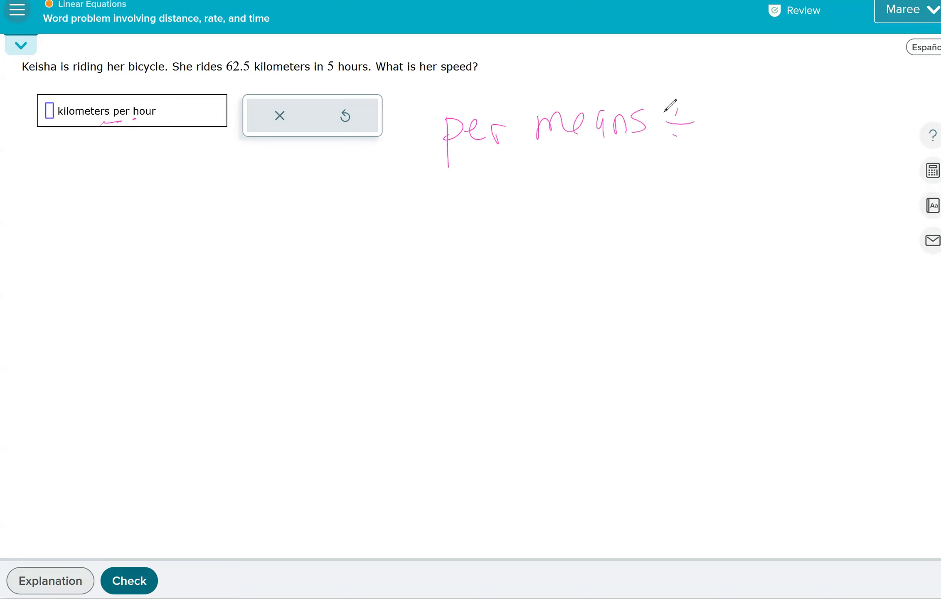
mouse_move(86, 127)
left_mouse_down()
mouse_move(79, 158)
mouse_move(86, 127)
mouse_move(118, 132)
left_mouse_up()
left_click_drag(109, 142, 125, 141)
mouse_move(118, 149)
left_mouse_down()
mouse_move(157, 150)
mouse_move(162, 130)
left_mouse_up()
Step: Handwrite the calculation 62.5 / 5 = 12.5 in pink ink
mouse_move(346, 197)
left_mouse_down()
mouse_move(342, 226)
mouse_move(378, 230)
left_mouse_up()
left_click_drag(390, 221, 390, 224)
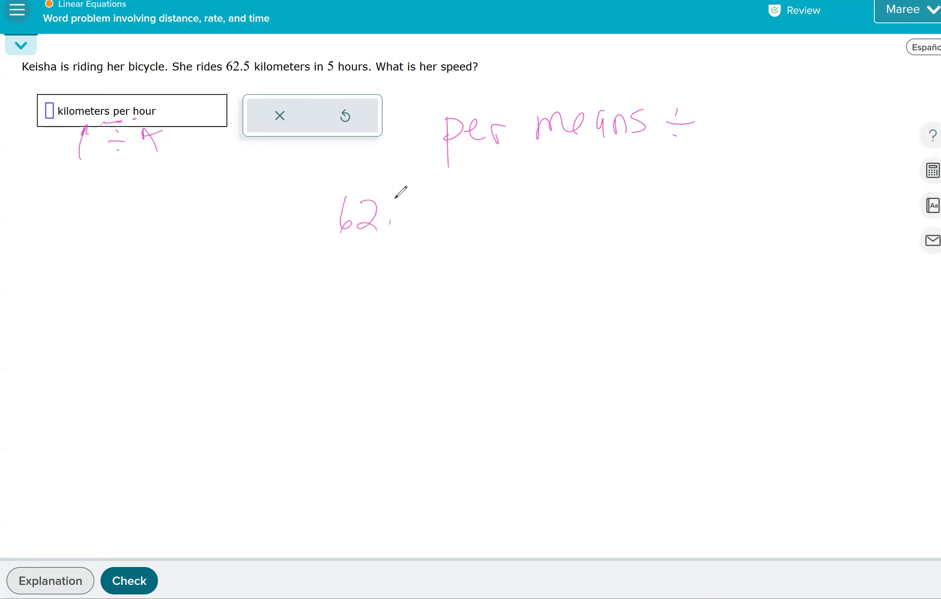
left_click_drag(413, 191, 400, 224)
left_click_drag(311, 244, 436, 225)
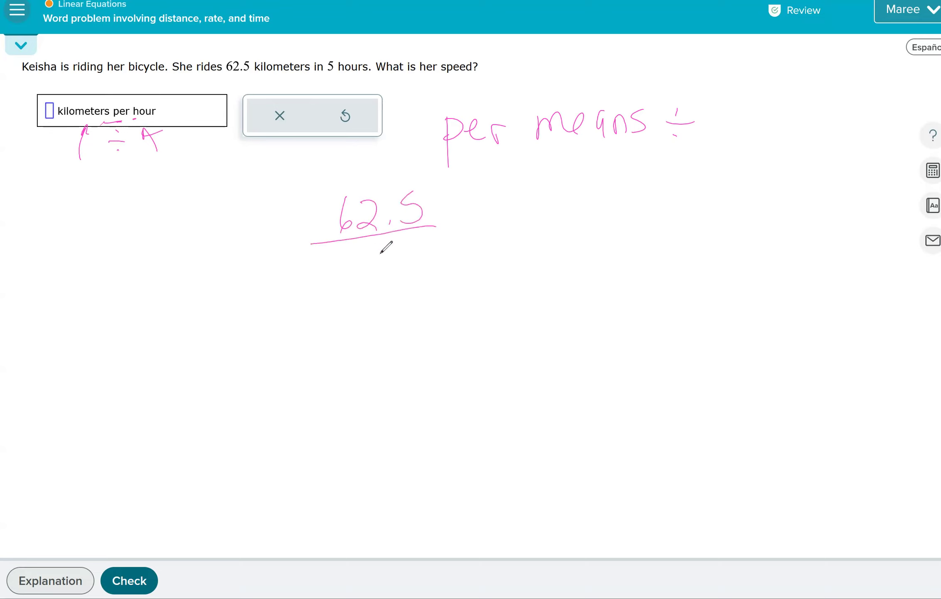
left_click_drag(376, 246, 366, 278)
left_click_drag(452, 227, 470, 227)
left_click_drag(454, 239, 471, 238)
mouse_move(512, 212)
left_mouse_down()
mouse_move(512, 254)
mouse_move(566, 237)
left_mouse_up()
left_click(556, 240)
left_click_drag(585, 207, 573, 216)
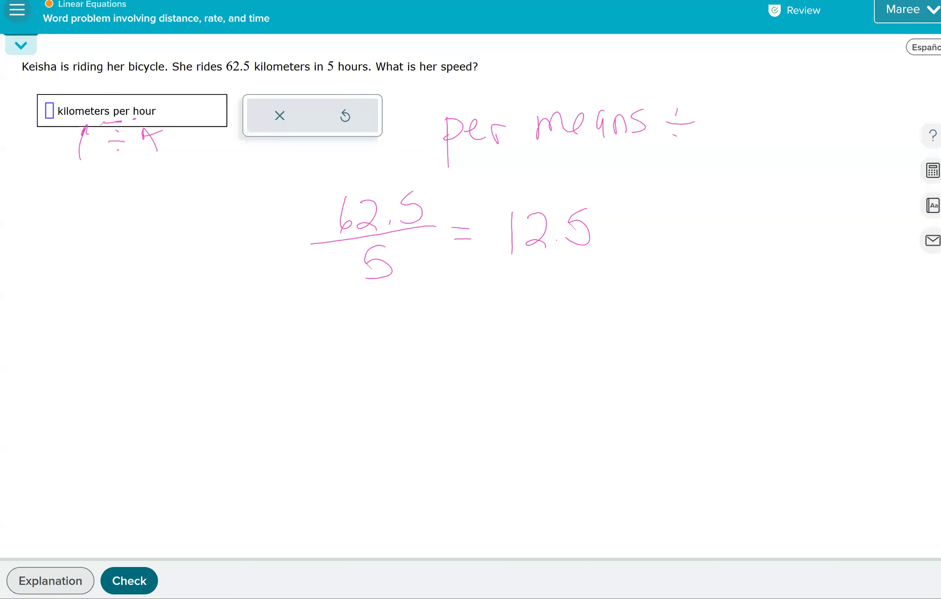
Step: Enter 12.5 as the speed answer, check it, and load the next problem
left_click(51, 111)
type("1")
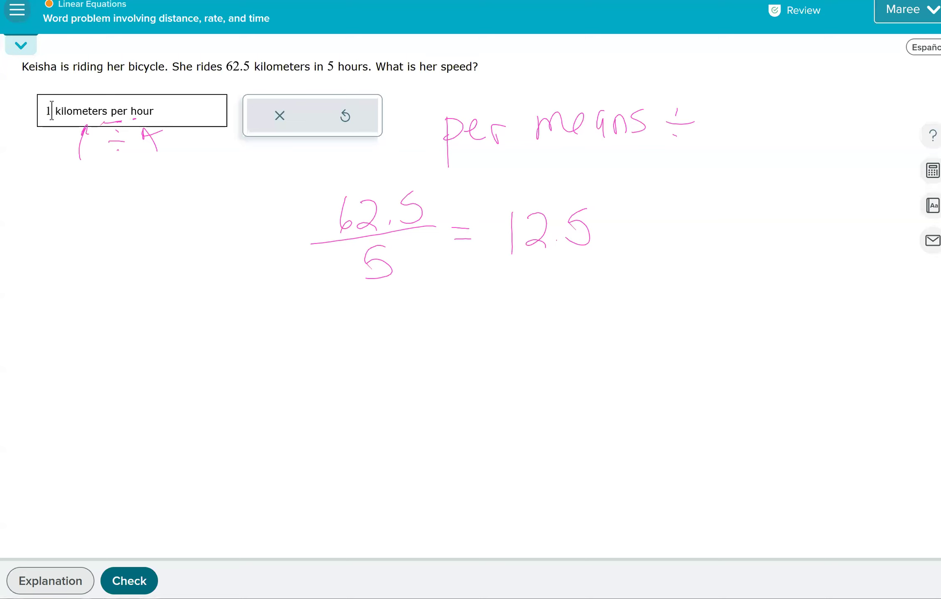
type("2.")
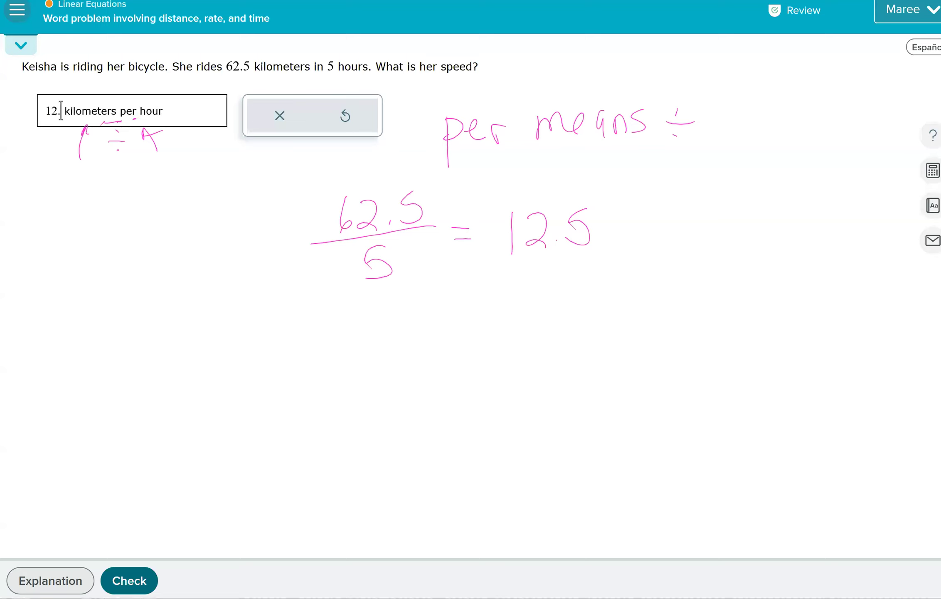
type("5")
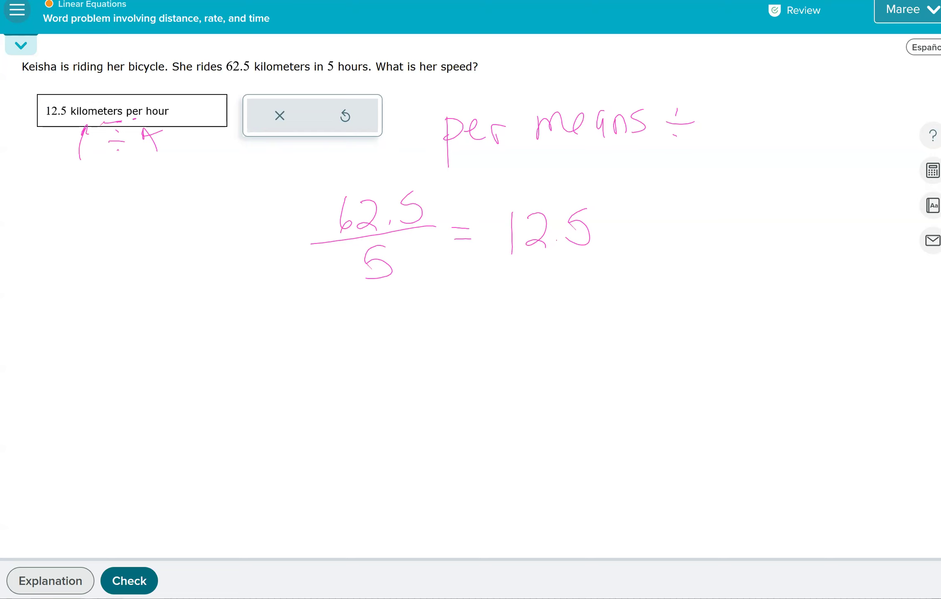
key("Return")
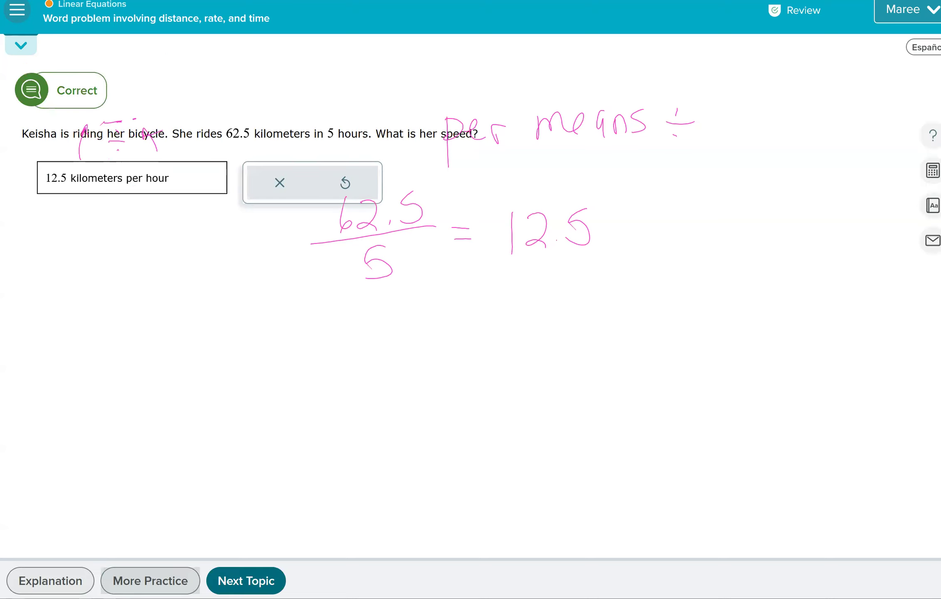
key("Return")
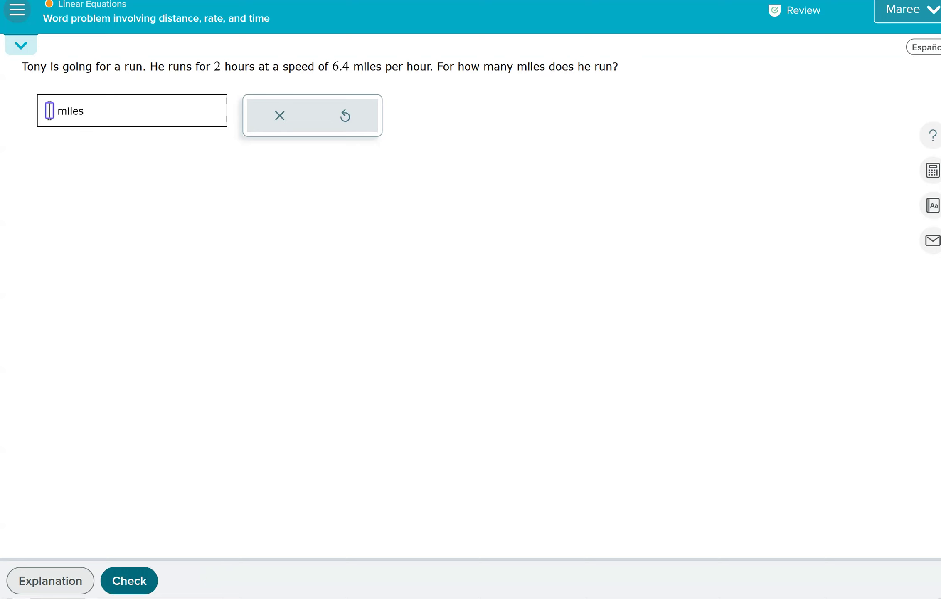
Step: Write 2 hrs times a miles-over-hrs rate fraction and cancel the hours units
left_click_drag(350, 213, 366, 252)
mouse_move(379, 251)
left_mouse_down()
mouse_move(383, 205)
mouse_move(400, 256)
left_mouse_up()
mouse_move(402, 234)
left_mouse_down()
mouse_move(412, 254)
mouse_move(423, 246)
mouse_move(488, 256)
mouse_move(471, 261)
mouse_move(610, 231)
mouse_move(595, 301)
mouse_move(609, 283)
mouse_move(614, 290)
left_mouse_up()
left_click(639, 294)
left_click_drag(554, 223, 568, 221)
left_click_drag(588, 204, 587, 220)
left_click(590, 190)
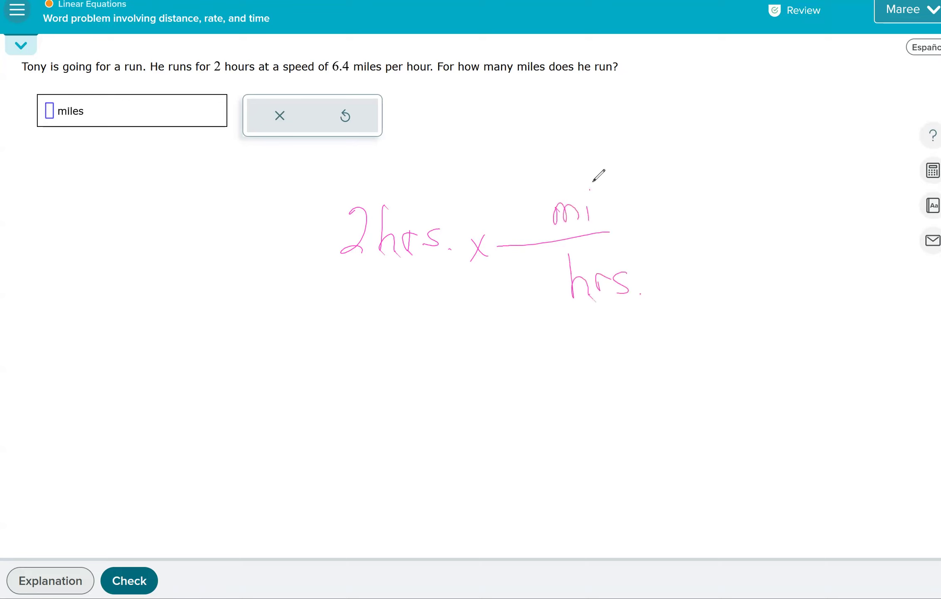
mouse_move(599, 182)
left_mouse_down()
mouse_move(602, 224)
mouse_move(627, 215)
left_mouse_up()
left_click_drag(645, 194, 635, 223)
left_click_drag(581, 312, 628, 272)
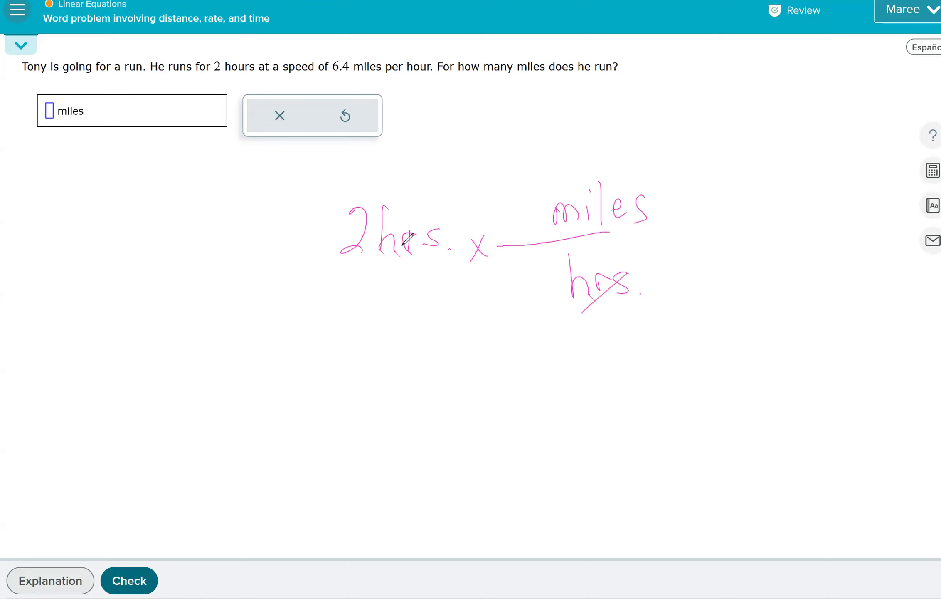
left_click_drag(390, 256, 428, 215)
Step: Complete the rate as 6.4 miles over 1 hour
left_click_drag(497, 194, 507, 223)
left_click(517, 220)
mouse_move(539, 187)
left_mouse_down()
mouse_move(531, 213)
mouse_move(545, 209)
left_mouse_up()
left_click_drag(540, 186, 543, 304)
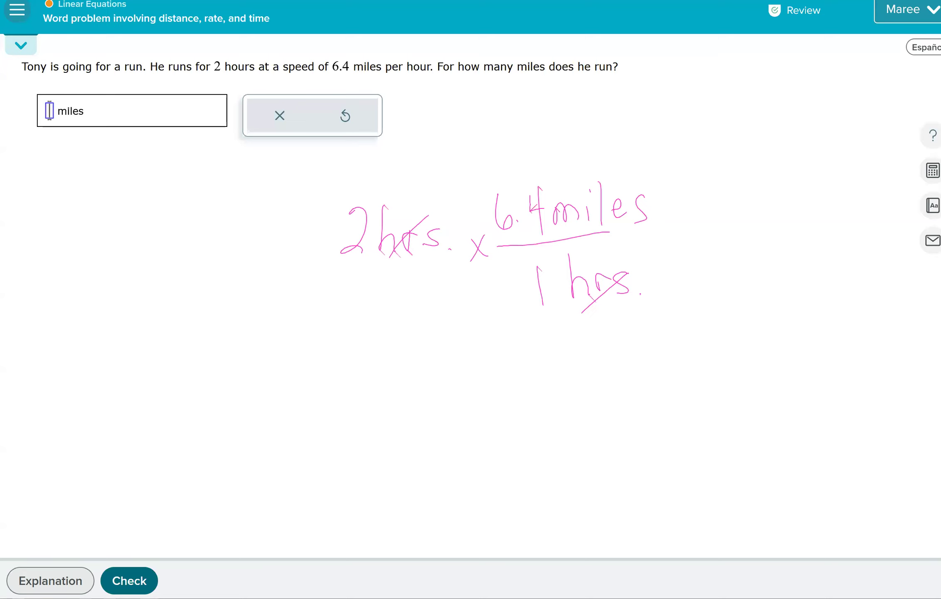
Step: Enter 12.8 miles as the answer, check it, and load the next problem
type("12.8")
key("Return")
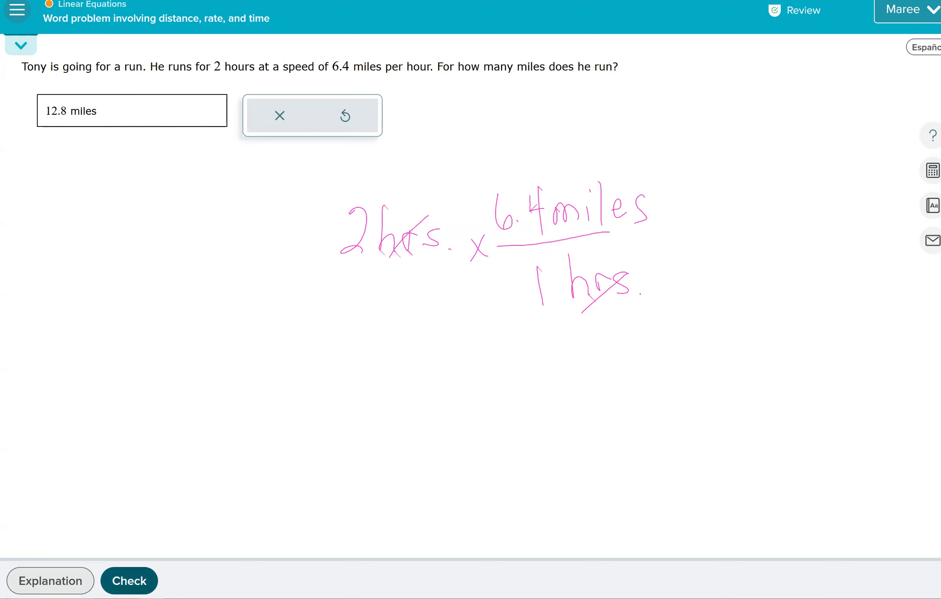
left_click(150, 580)
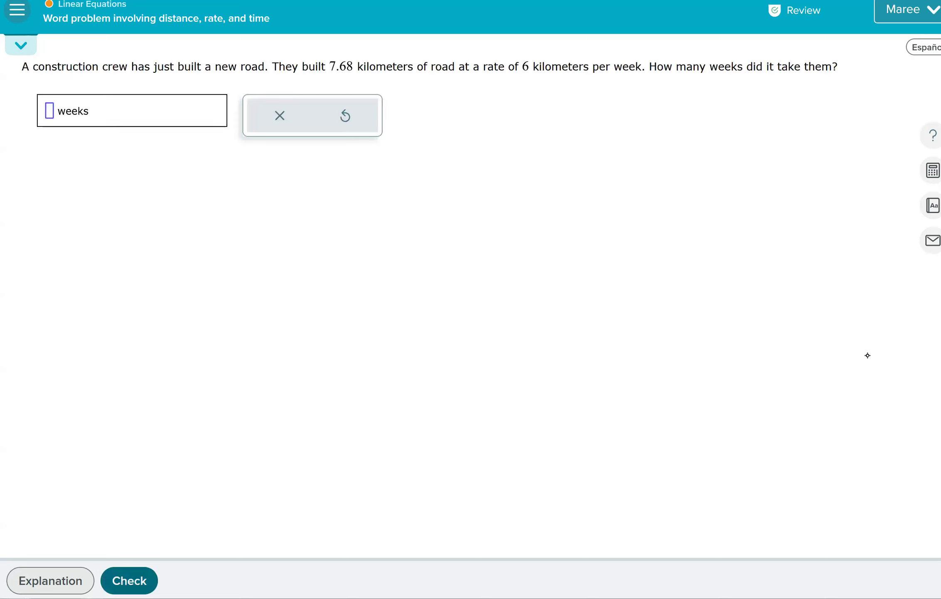
Step: Write 7.68 Km times a fraction with week over Km
left_click_drag(317, 203, 331, 243)
left_click(348, 235)
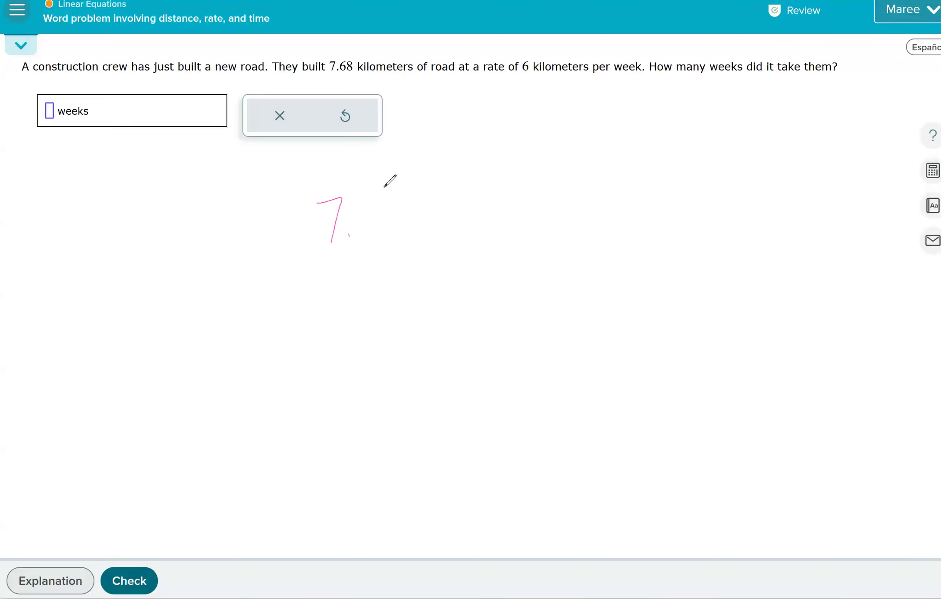
left_click_drag(376, 196, 377, 232)
mouse_move(417, 193)
left_mouse_down()
mouse_move(398, 221)
mouse_move(416, 193)
mouse_move(452, 230)
left_mouse_up()
mouse_move(465, 196)
left_mouse_down()
mouse_move(469, 223)
mouse_move(498, 227)
left_mouse_up()
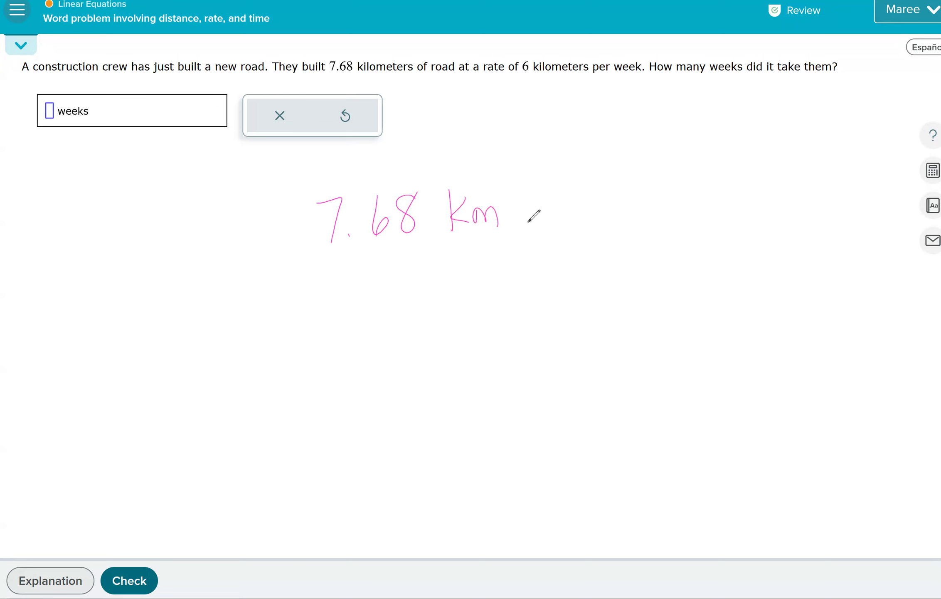
left_click_drag(528, 222, 661, 218)
mouse_move(616, 230)
left_mouse_down()
mouse_move(621, 279)
mouse_move(664, 271)
left_mouse_up()
left_click_drag(598, 189, 667, 211)
left_click_drag(684, 182, 683, 206)
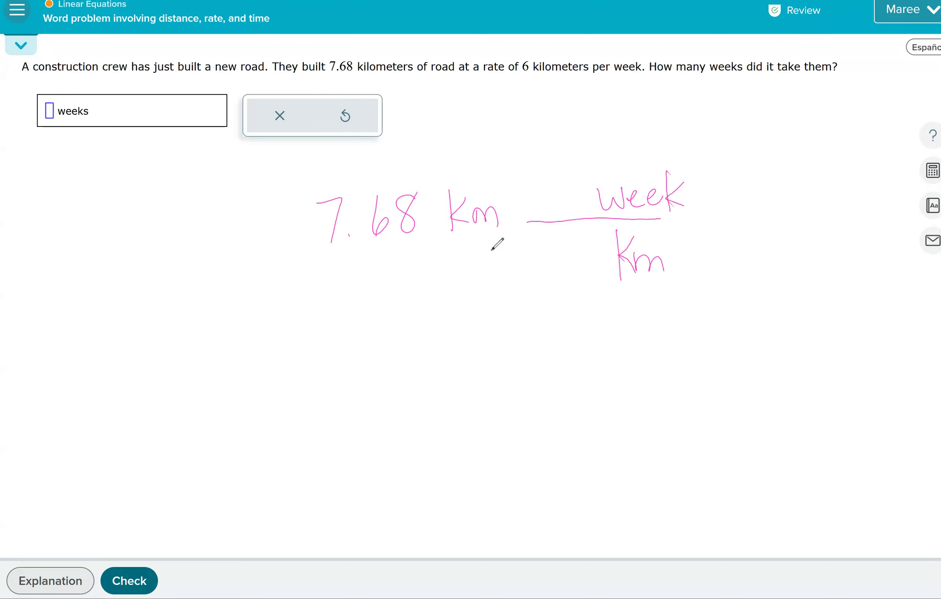
Step: Cross out the Km units, underline weeks, and complete the rate as 1 week / 6 Km
left_click_drag(452, 240, 502, 192)
left_click_drag(607, 279, 680, 238)
left_click_drag(60, 117, 90, 123)
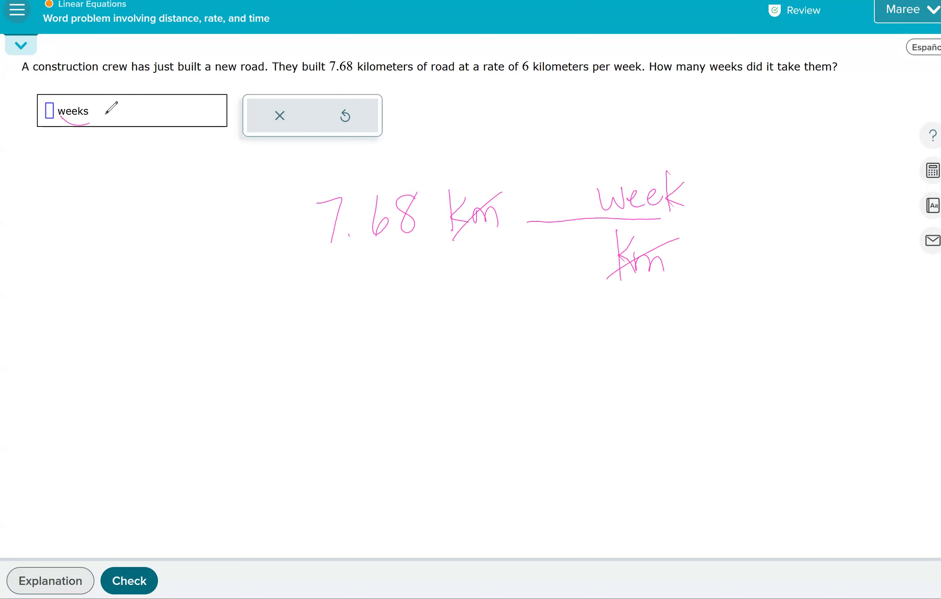
left_click_drag(561, 234, 560, 272)
left_click_drag(569, 169, 572, 215)
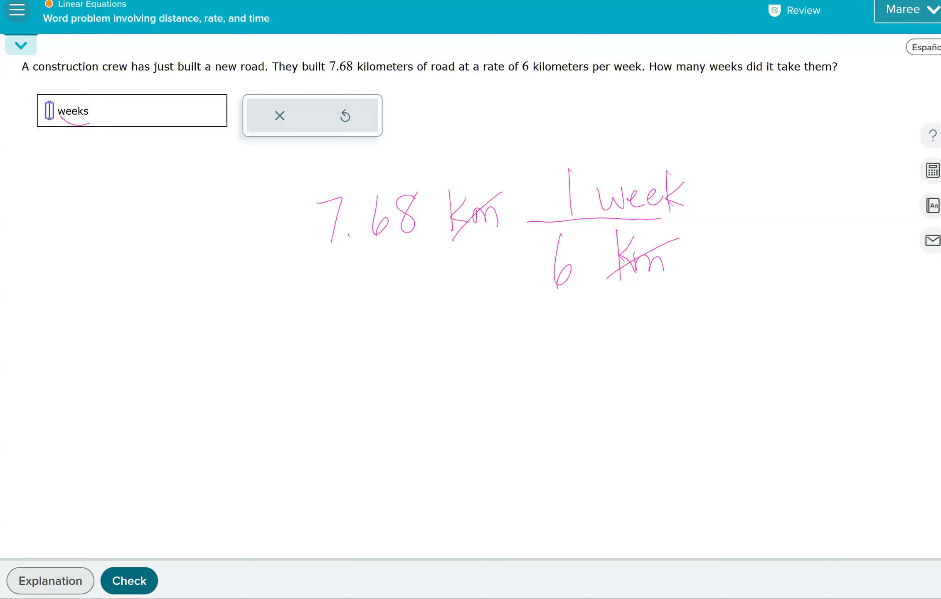
Step: Enter 1.28 weeks as the answer, check it, and load the next problem
type("1.28")
key("Return")
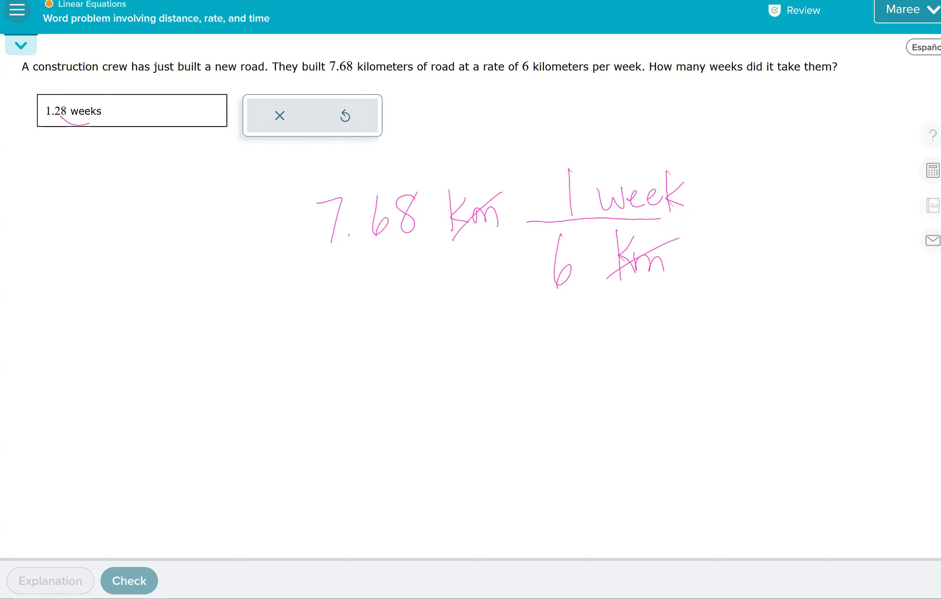
left_click(150, 581)
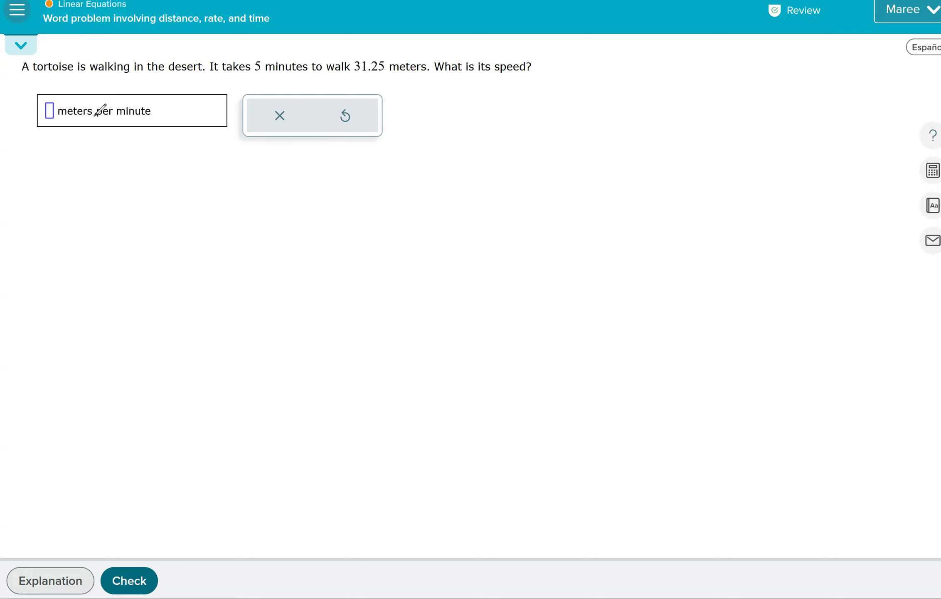
Step: Underline 'per' and handwrite the fraction 31.25 m over 5 min for the tortoise's speed
left_click_drag(109, 121, 90, 126)
left_click_drag(371, 178, 368, 205)
left_click(419, 198)
mouse_move(401, 175)
left_mouse_down()
mouse_move(405, 208)
mouse_move(510, 195)
left_mouse_up()
left_click_drag(353, 217, 526, 203)
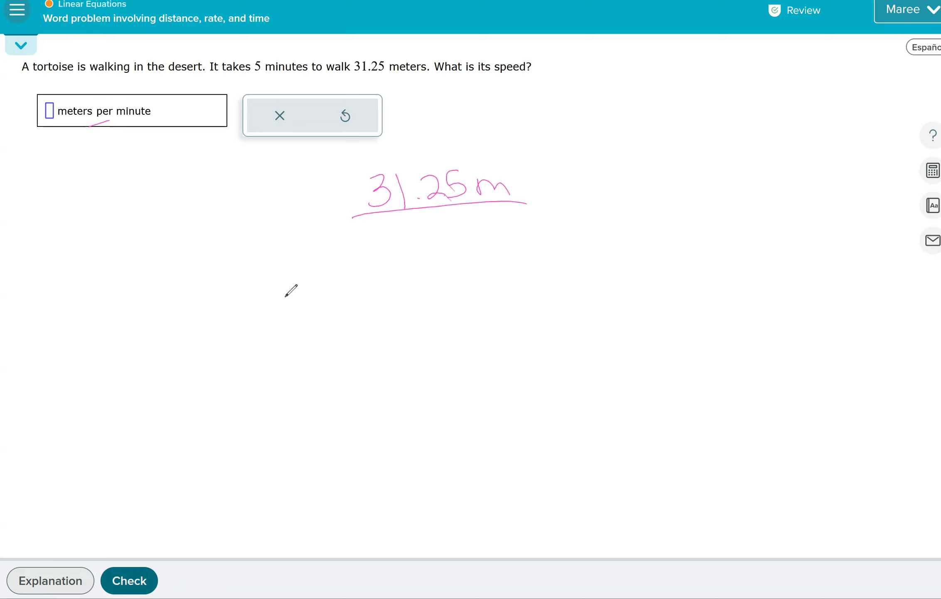
mouse_move(403, 227)
left_mouse_down()
mouse_move(423, 217)
mouse_move(407, 244)
left_mouse_up()
mouse_move(457, 237)
left_mouse_down()
mouse_move(459, 211)
mouse_move(479, 236)
left_mouse_up()
mouse_move(491, 221)
left_mouse_down()
mouse_move(492, 233)
mouse_move(521, 236)
left_mouse_up()
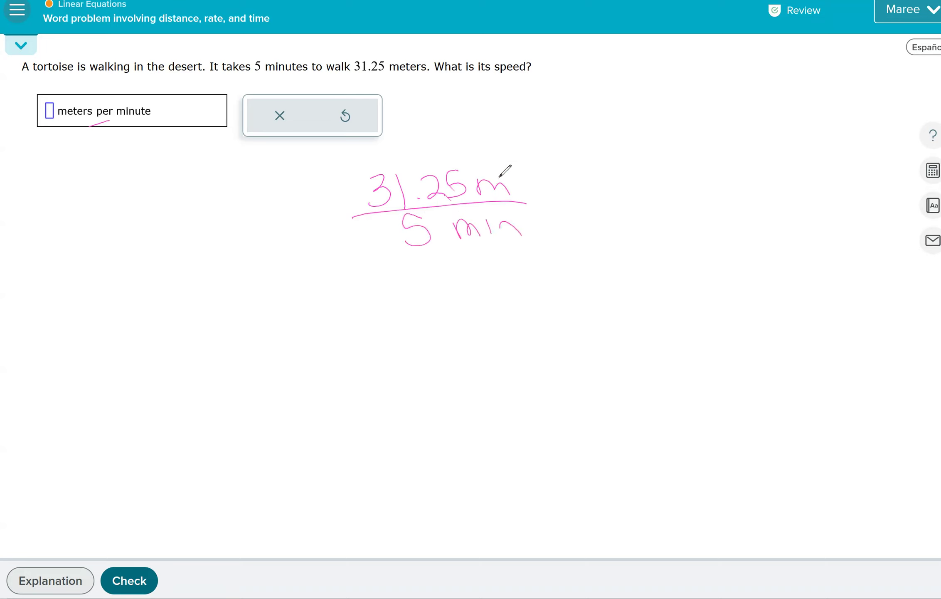